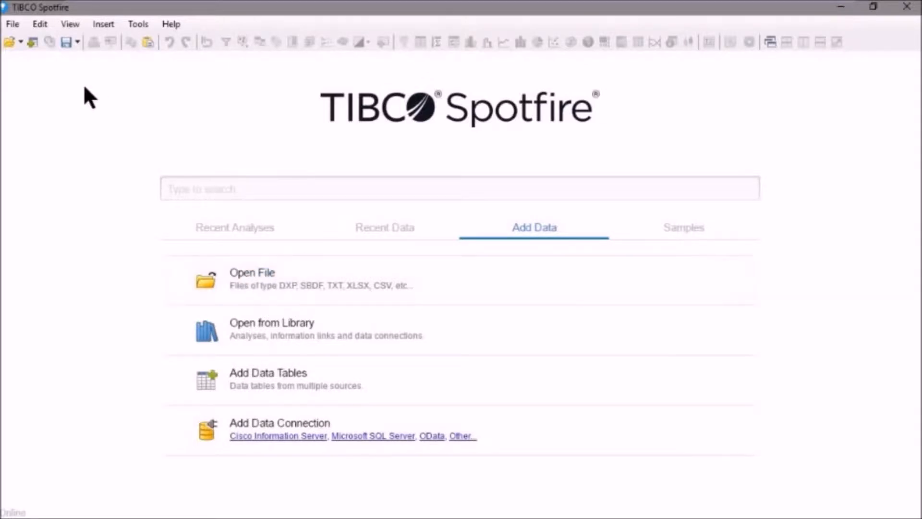
Step: Open the Sales.xlsx workbook from the 118464 folder, checking the supported file types on the way
left_click(13, 25)
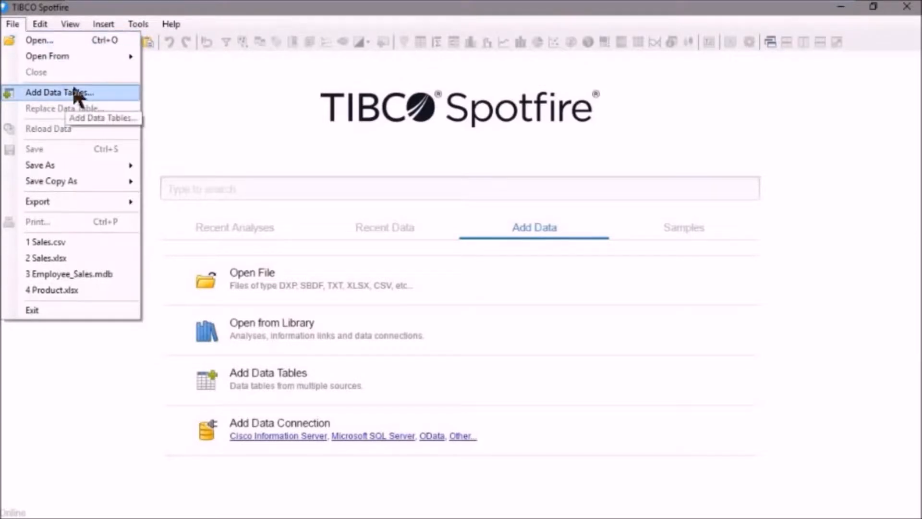
left_click(178, 71)
left_click(8, 43)
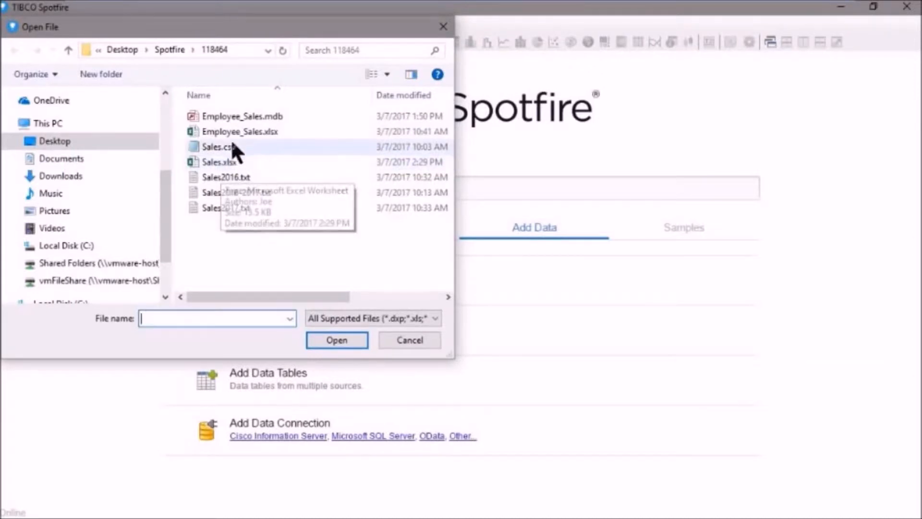
left_click(220, 161)
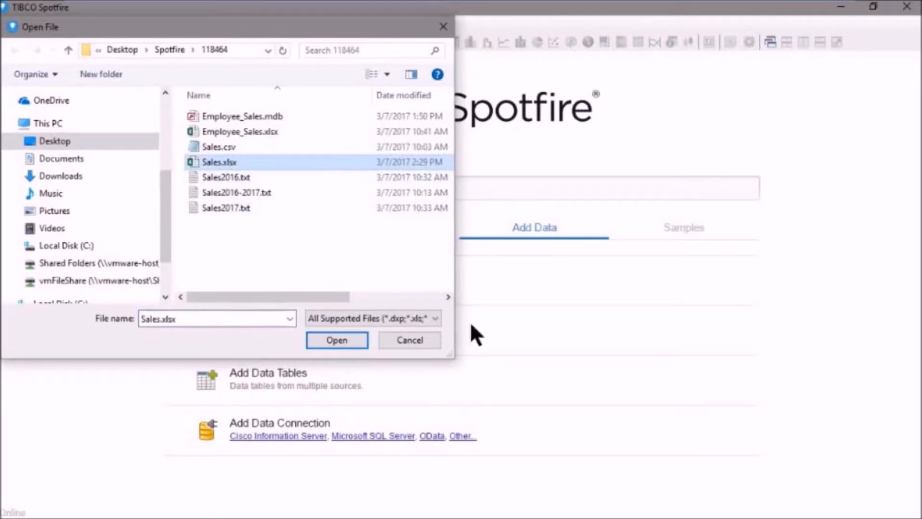
left_click(435, 318)
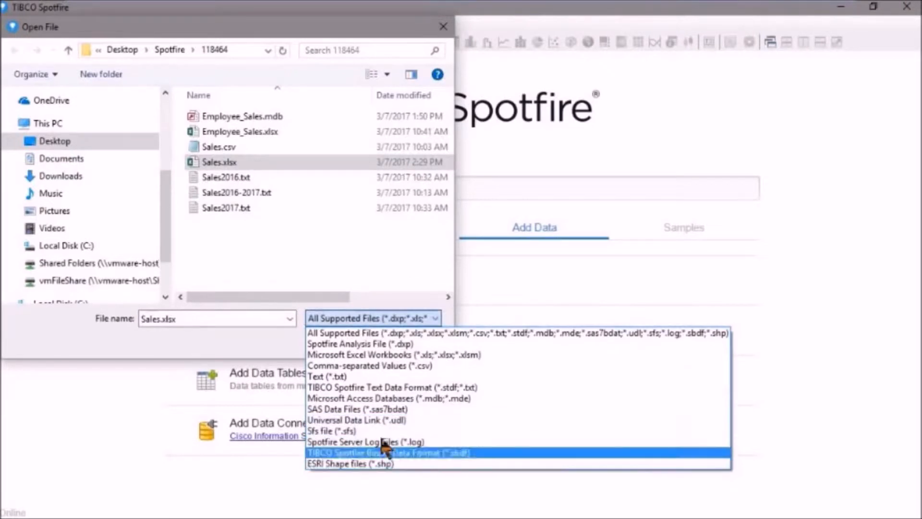
left_click(304, 230)
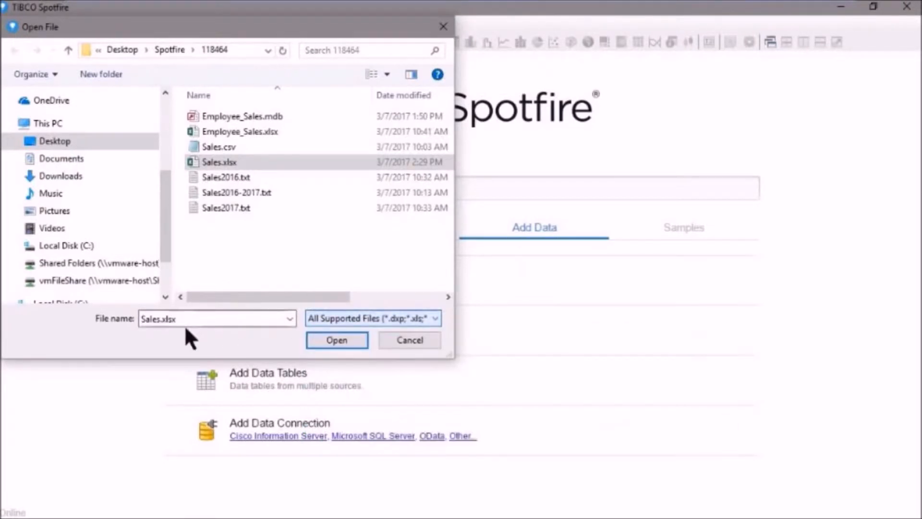
left_click(337, 340)
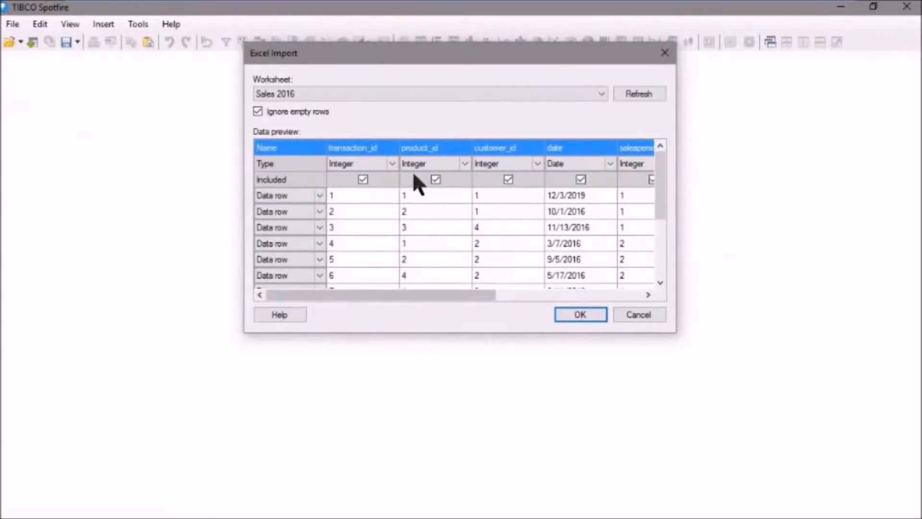
Step: Choose the Sales 2016 worksheet for the import and compare it with the source workbook in Excel
left_click(601, 94)
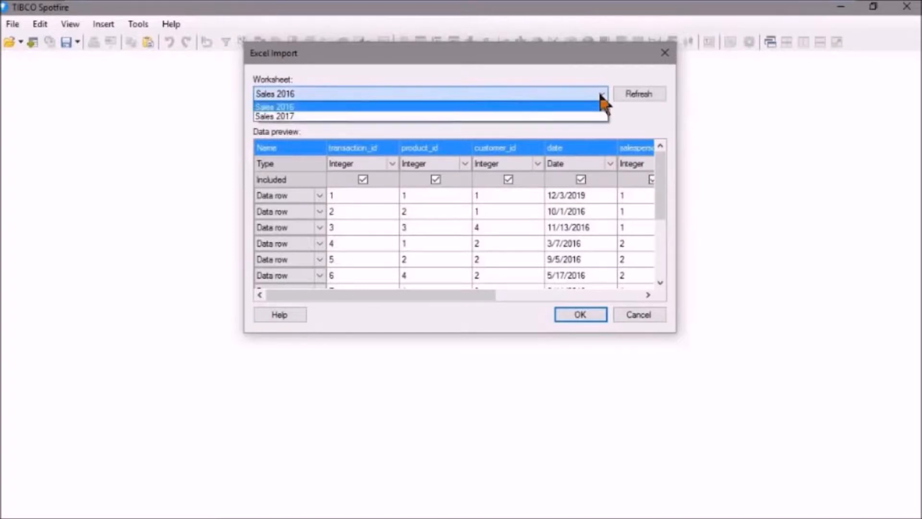
left_click(309, 107)
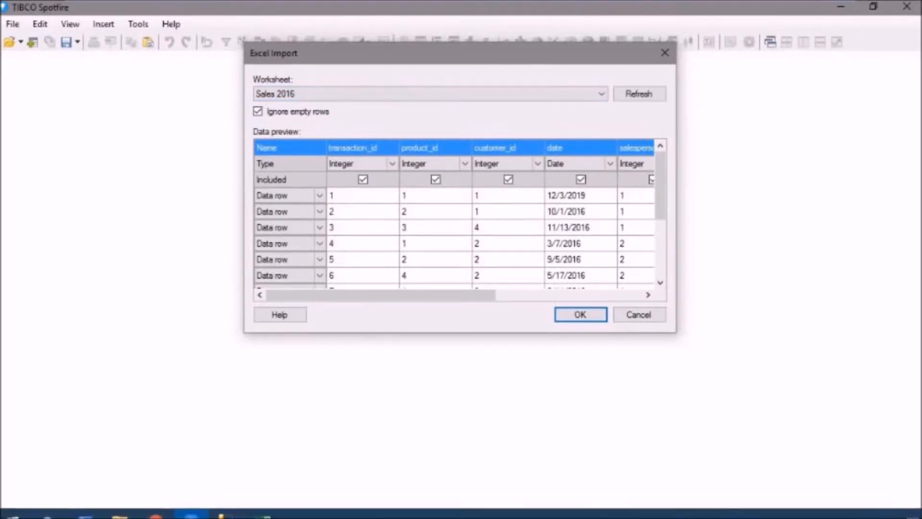
left_click(263, 507)
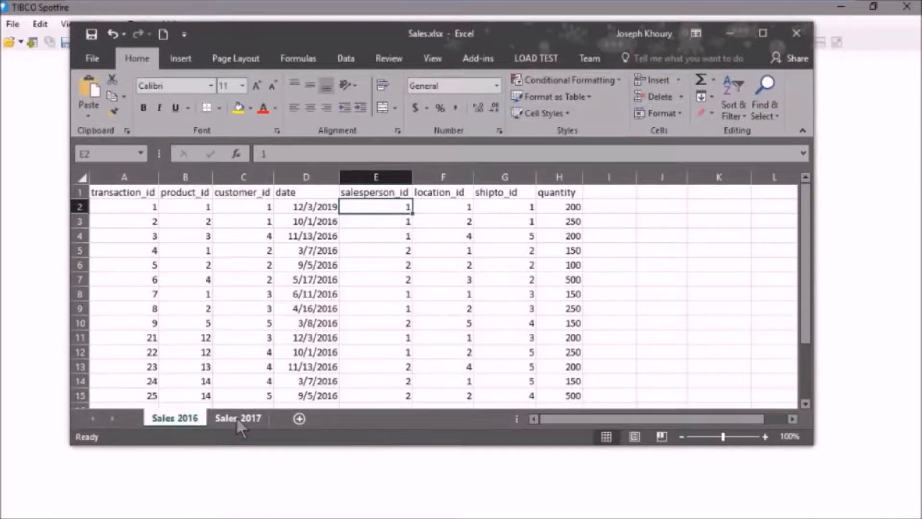
left_click(856, 117)
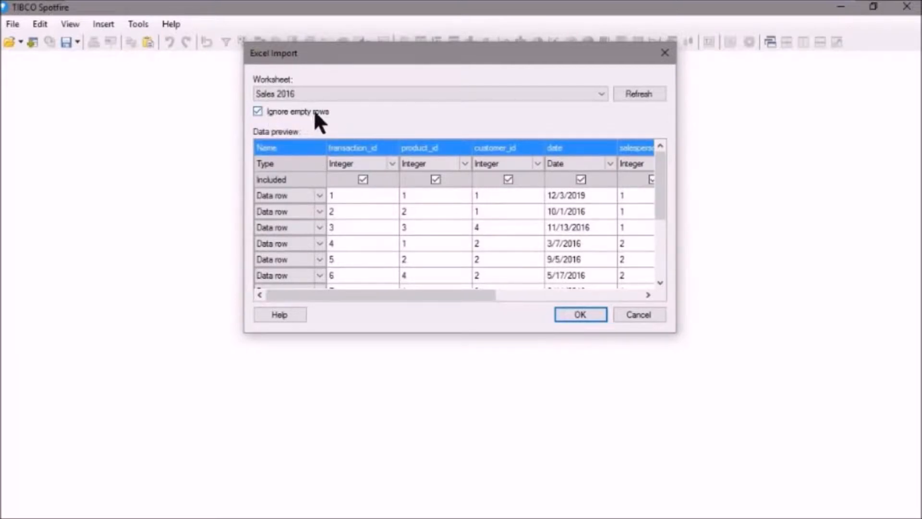
Step: Review the row type options and remaining columns in the data preview, and import the worksheet
left_click(319, 194)
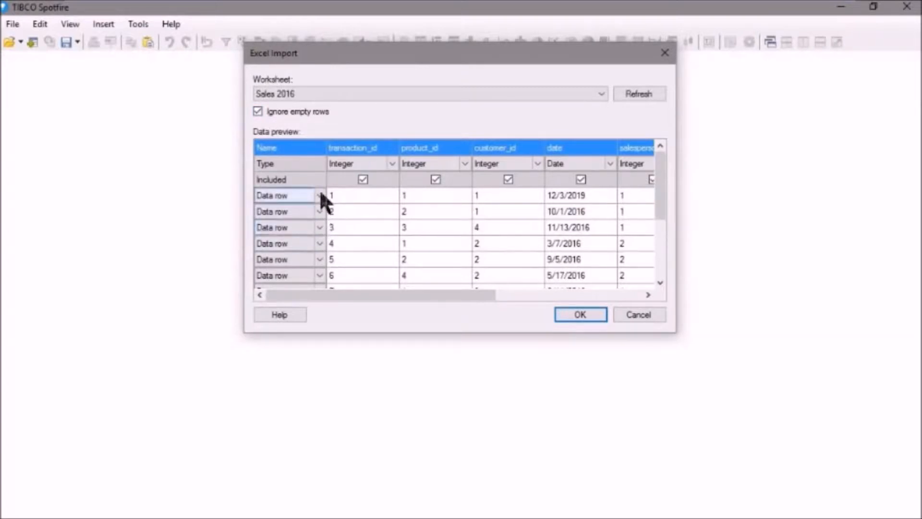
left_click(320, 195)
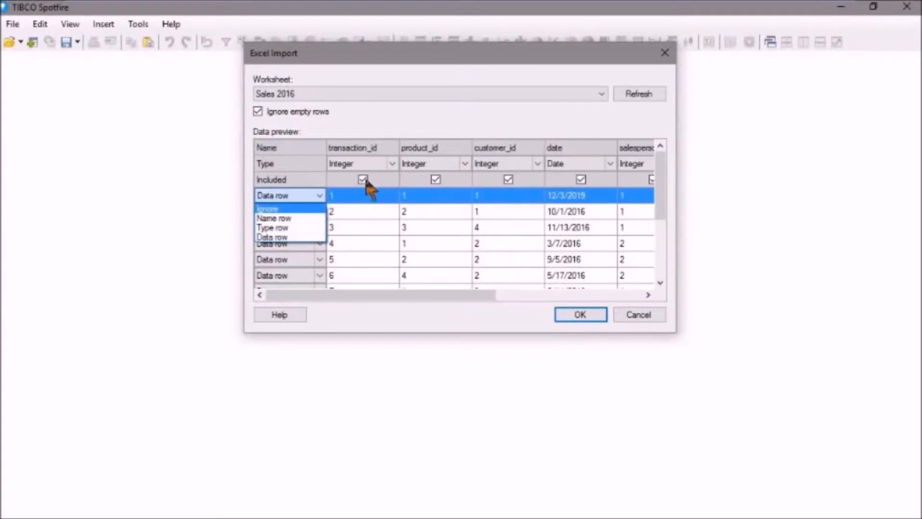
left_click(389, 176)
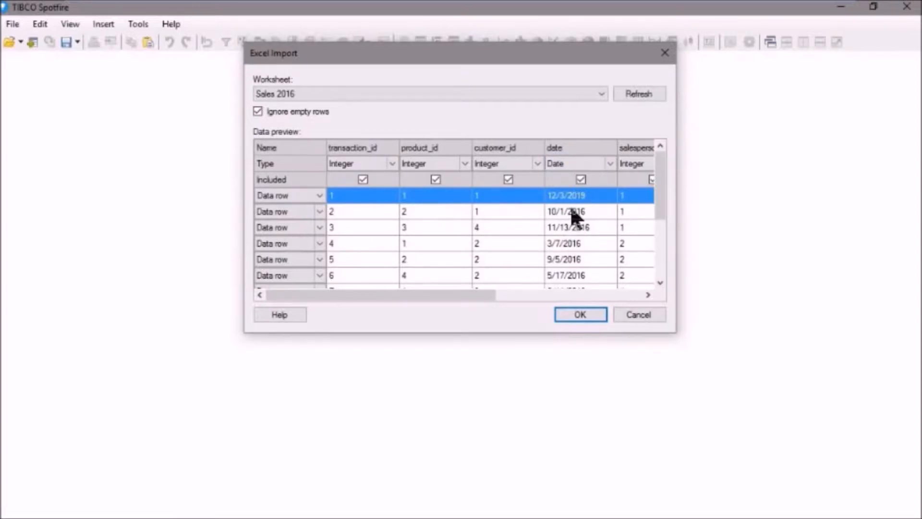
left_click_drag(486, 291, 435, 288)
left_click(587, 309)
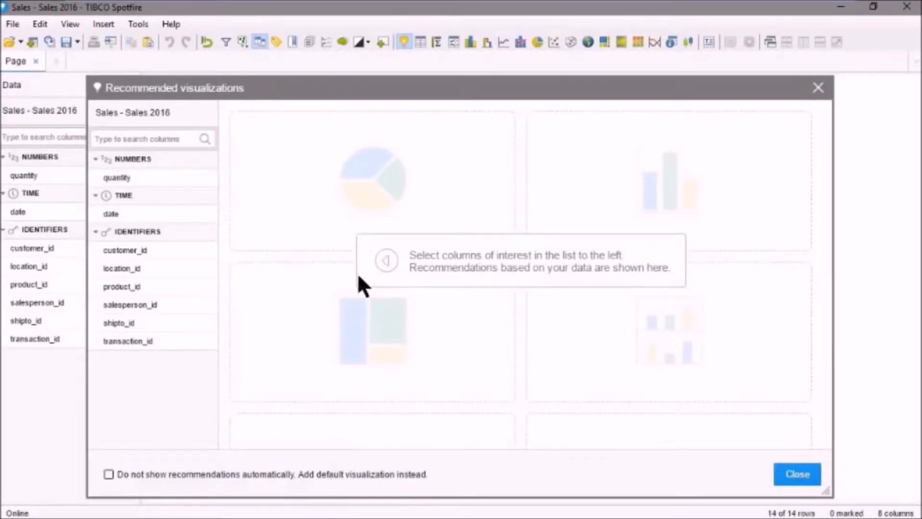
Step: Preview the recommended visualizations for the quantity column and close them without adding one
left_click(140, 178)
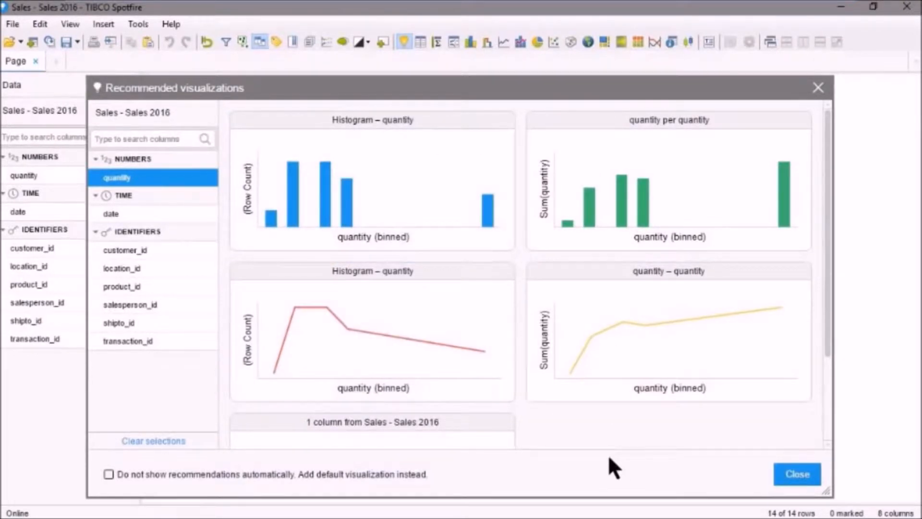
left_click(796, 476)
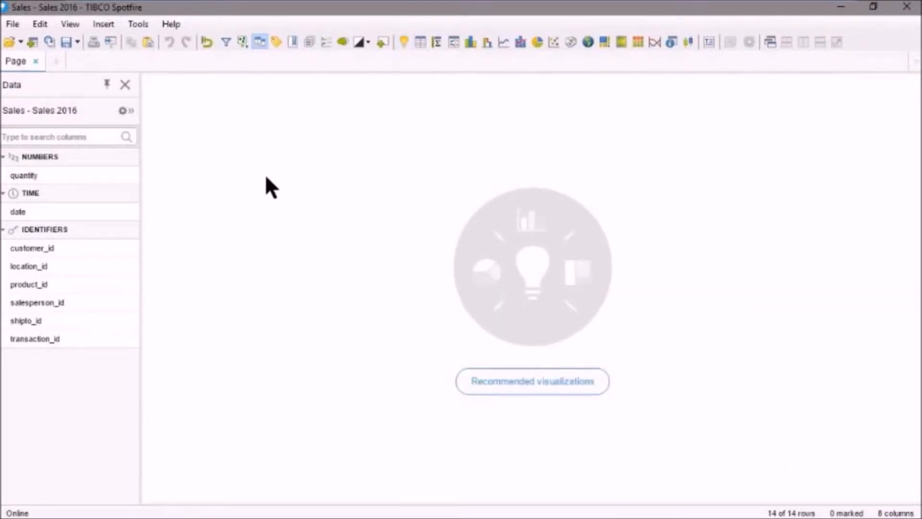
Step: Check the initial visualization setting in the Document options
left_click(138, 25)
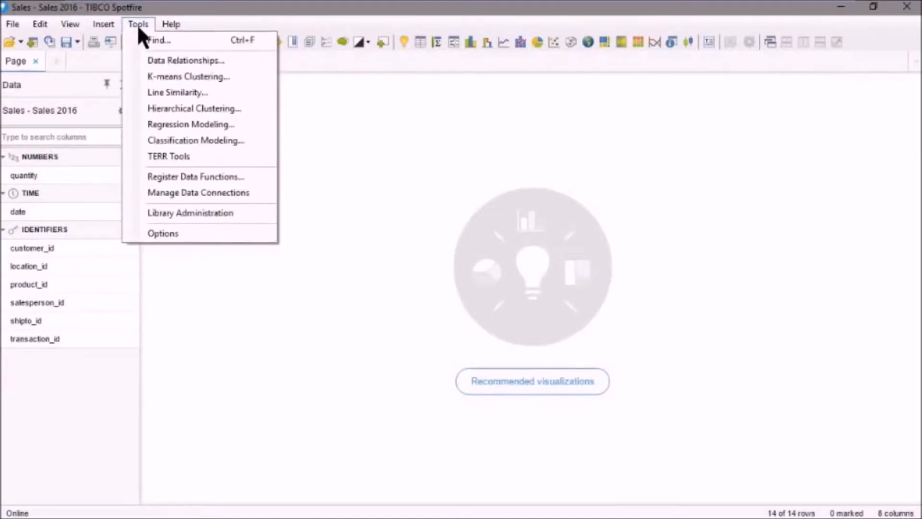
left_click(179, 235)
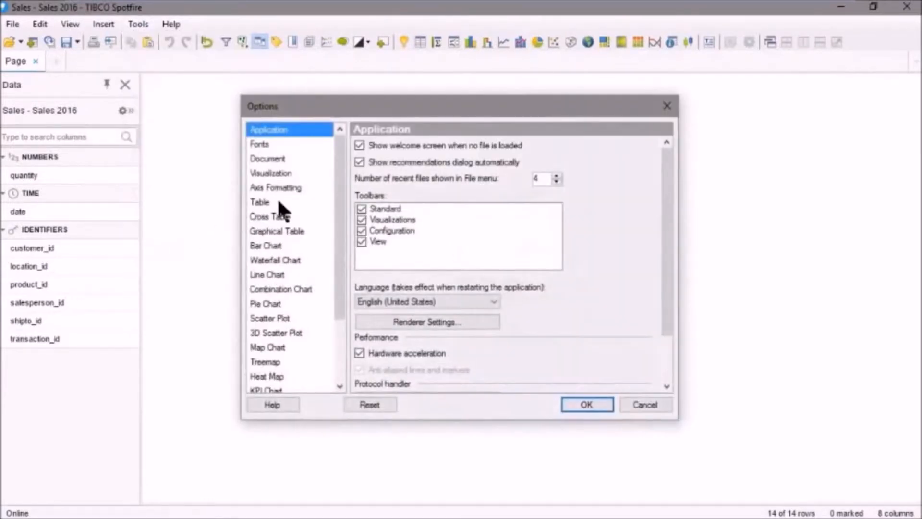
left_click(268, 159)
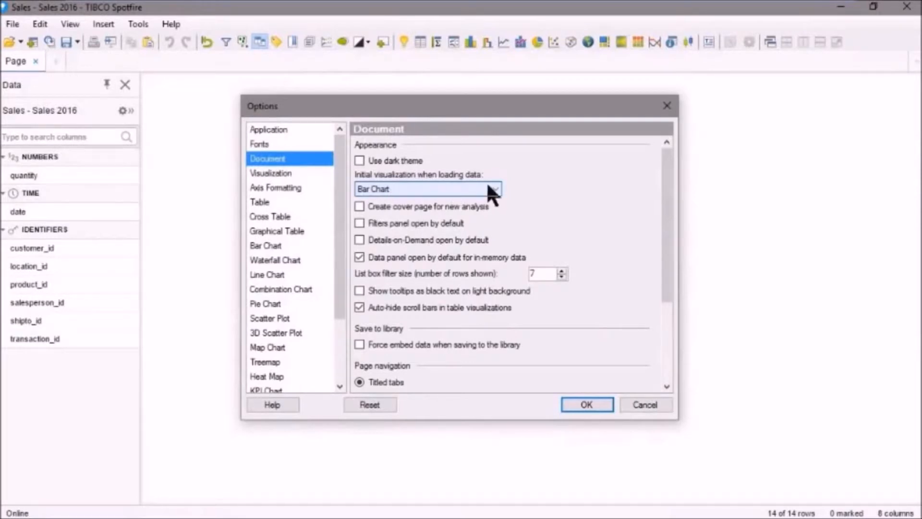
left_click(587, 401)
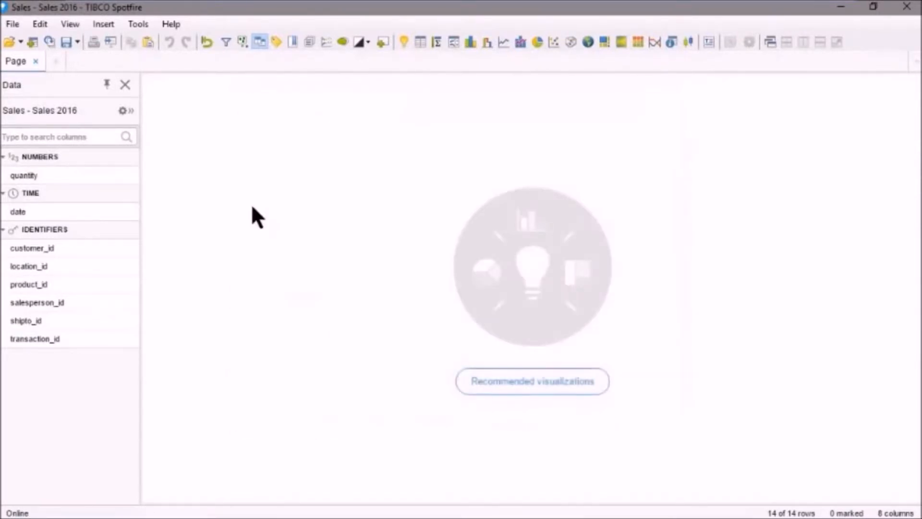
Step: Add a table visualization of the Sales 2016 data to the page
left_click(420, 42)
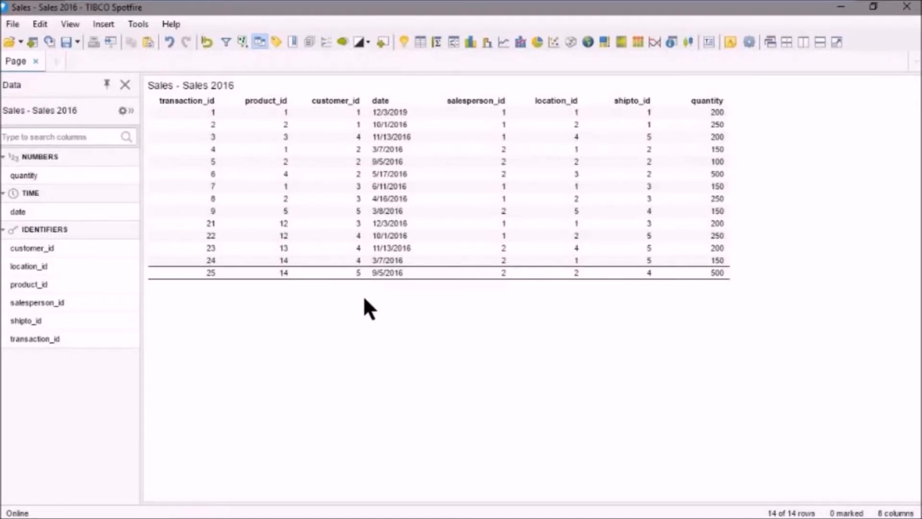
Step: Switch to Sales.xlsx in Excel and set the date of transaction 1 in cell D2 to 12/3/2016
mouse_move(256, 517)
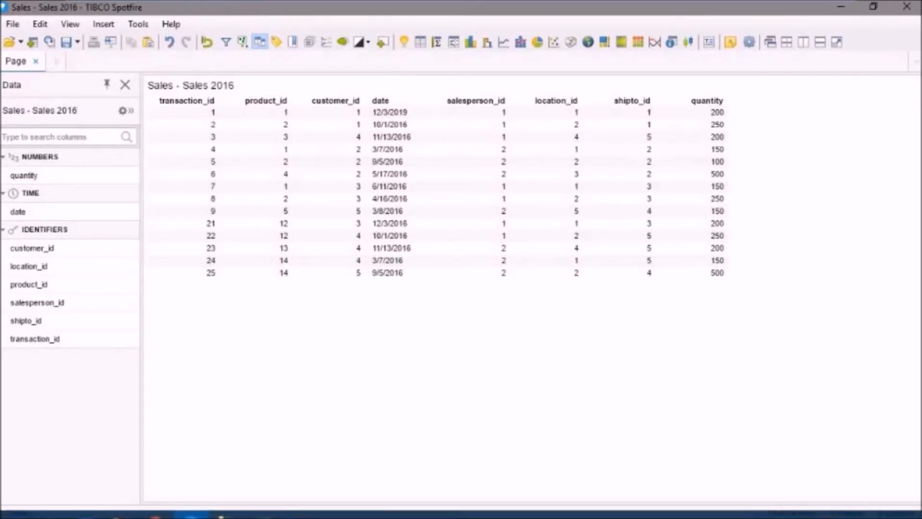
left_click(264, 509)
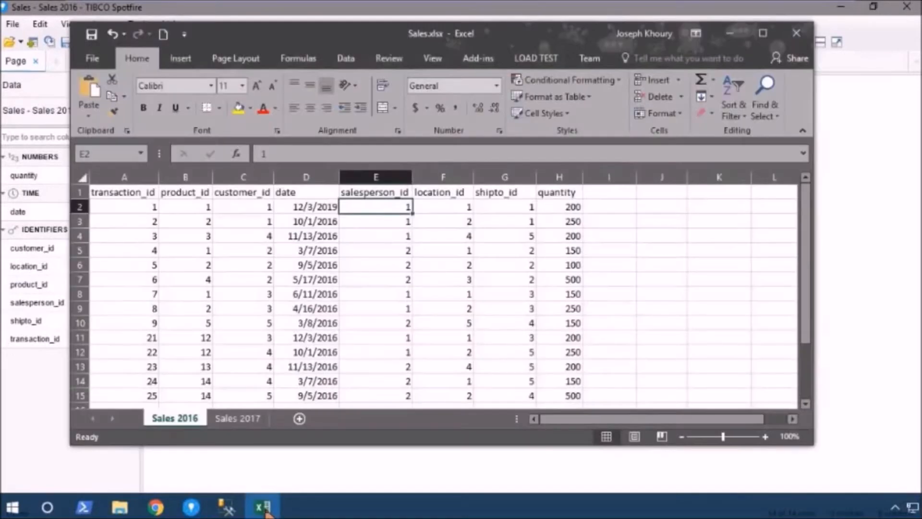
double_click(334, 208)
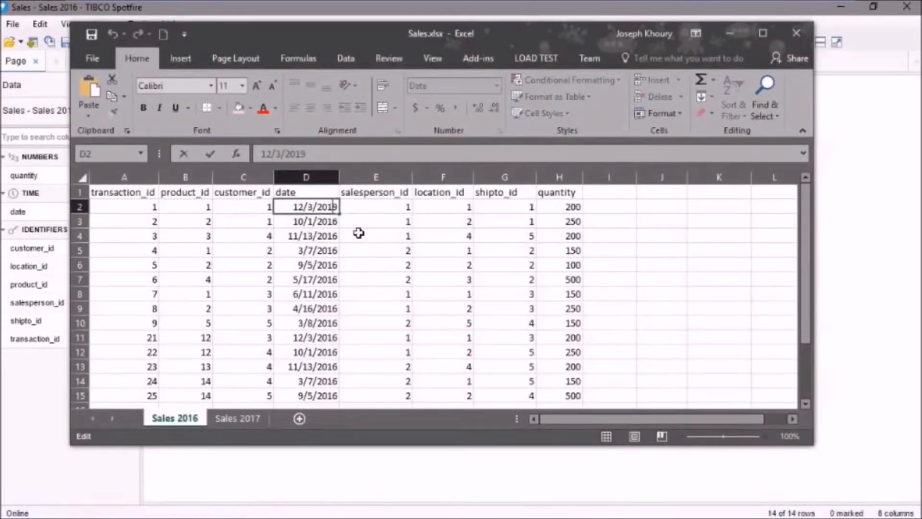
key("Delete")
type("6")
left_click(365, 217)
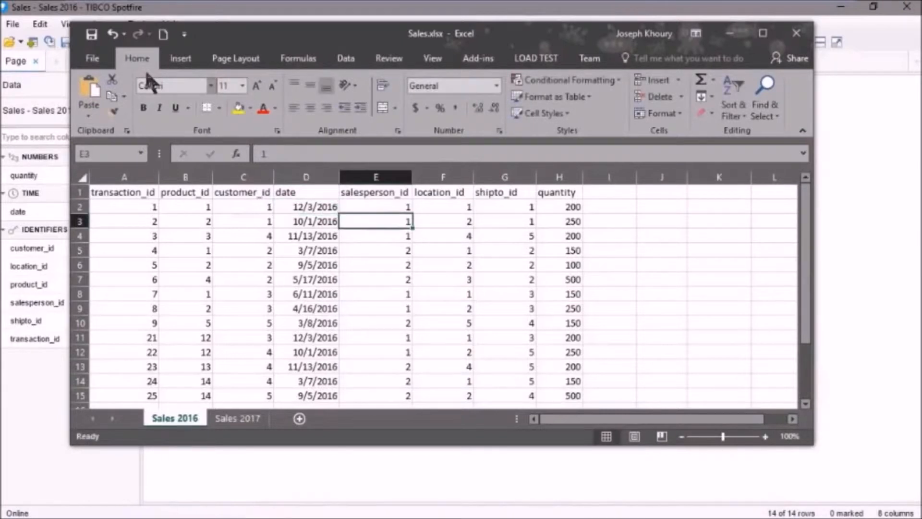
Step: Return to Spotfire and reload the Sales 2016 data from its source
left_click(437, 458)
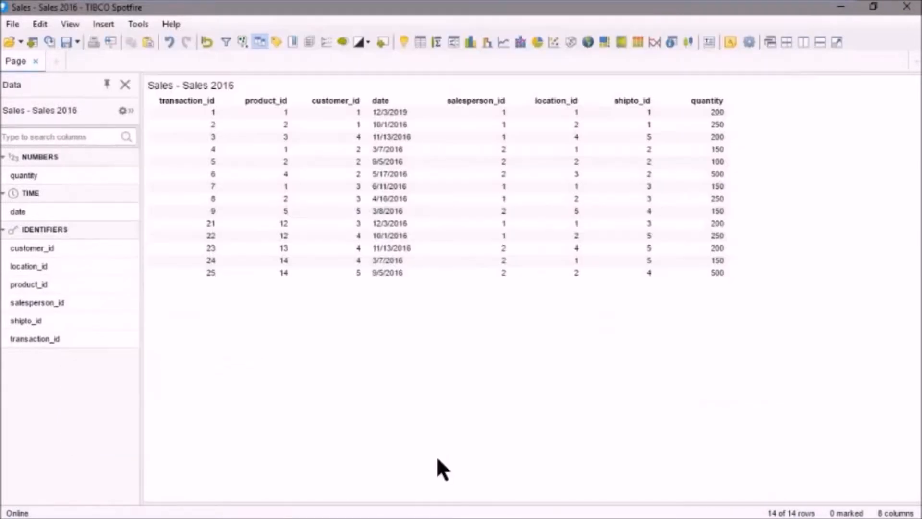
left_click(49, 42)
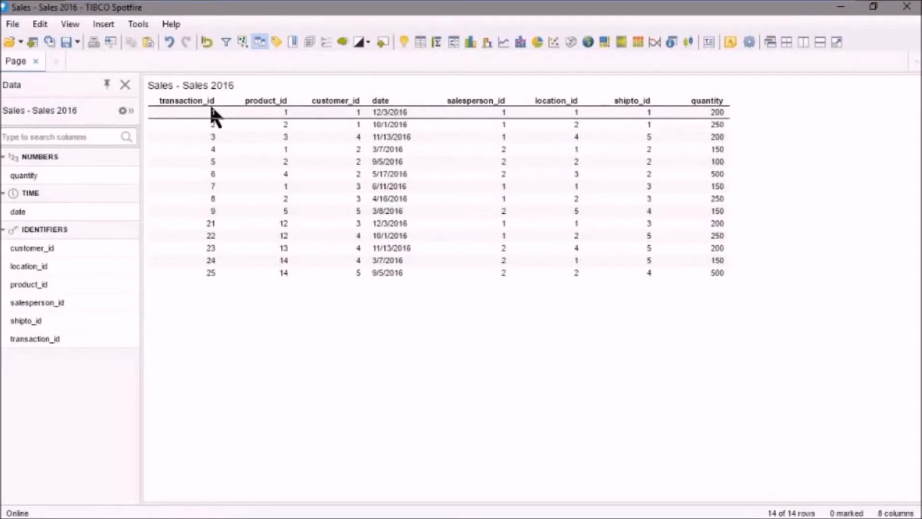
Step: Review how the Sales 2016 table's data is stored in the Data Table Properties
left_click(36, 24)
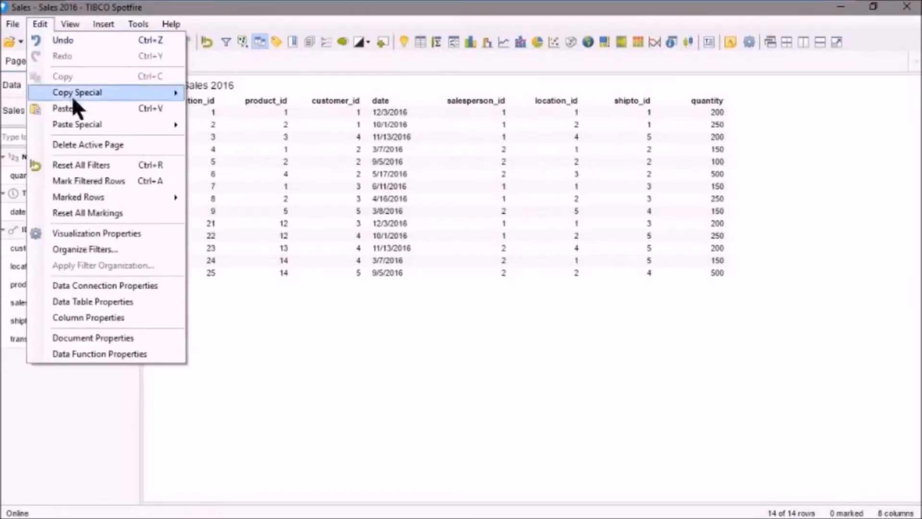
left_click(92, 301)
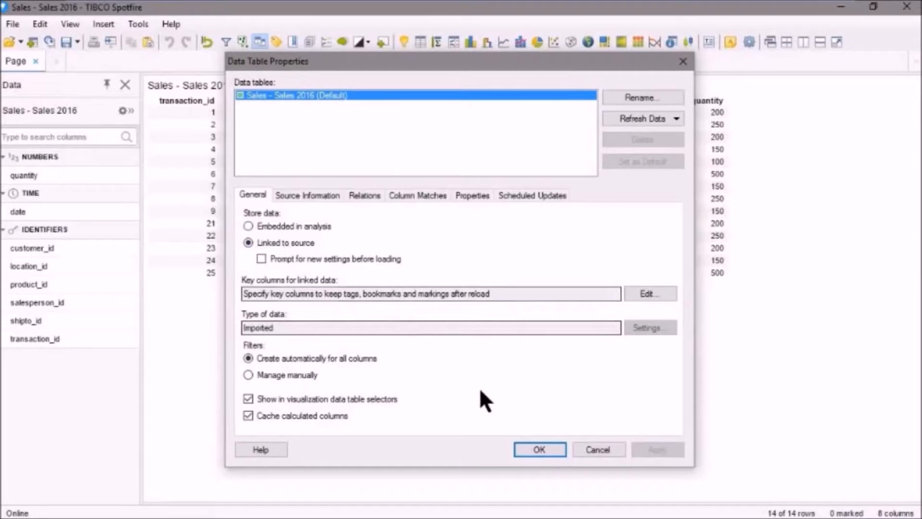
left_click(539, 450)
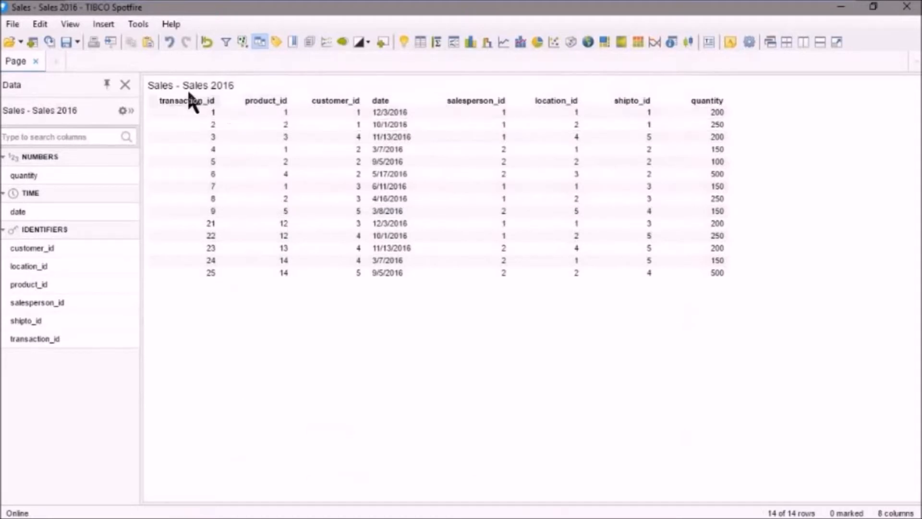
Step: Open the Sales.csv file, discarding the changes to the current analysis
left_click(10, 42)
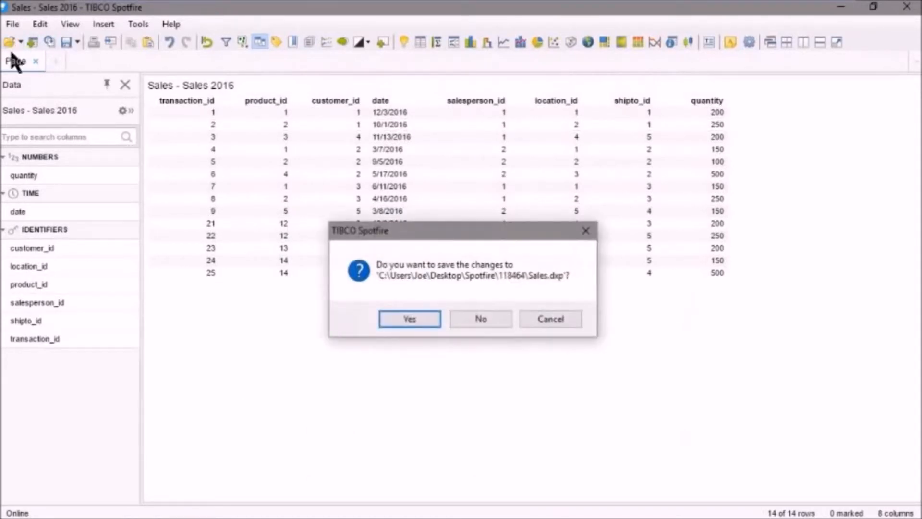
left_click(479, 316)
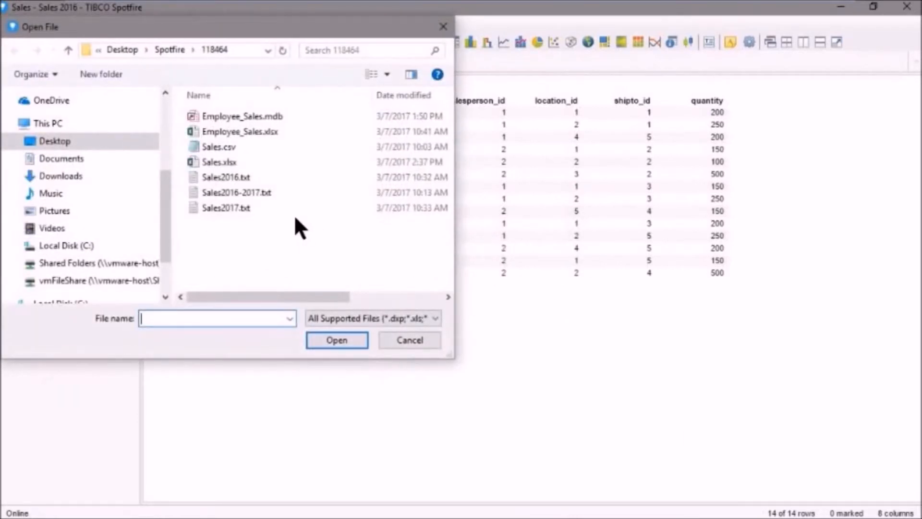
left_click(212, 146)
left_click(337, 340)
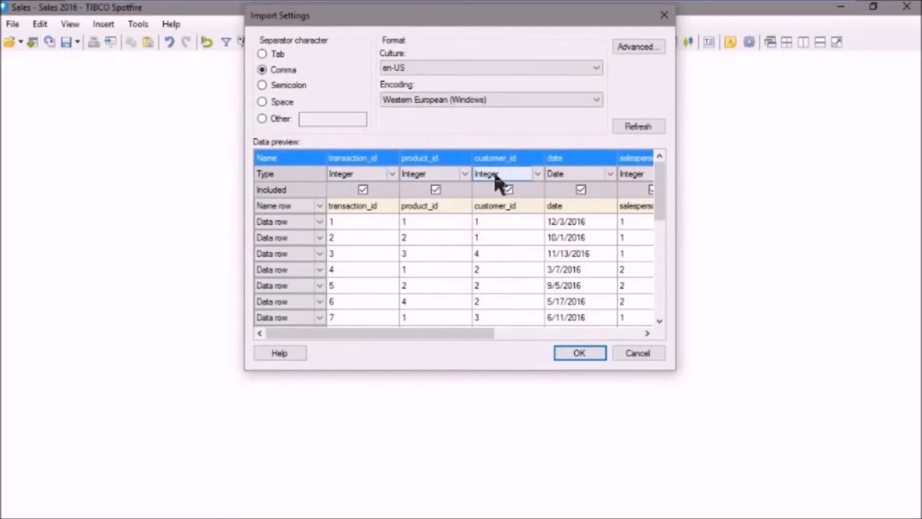
Step: Import the CSV data with Comma as the separator and dismiss the recommended visualizations
left_click_drag(446, 331, 412, 332)
left_click(580, 354)
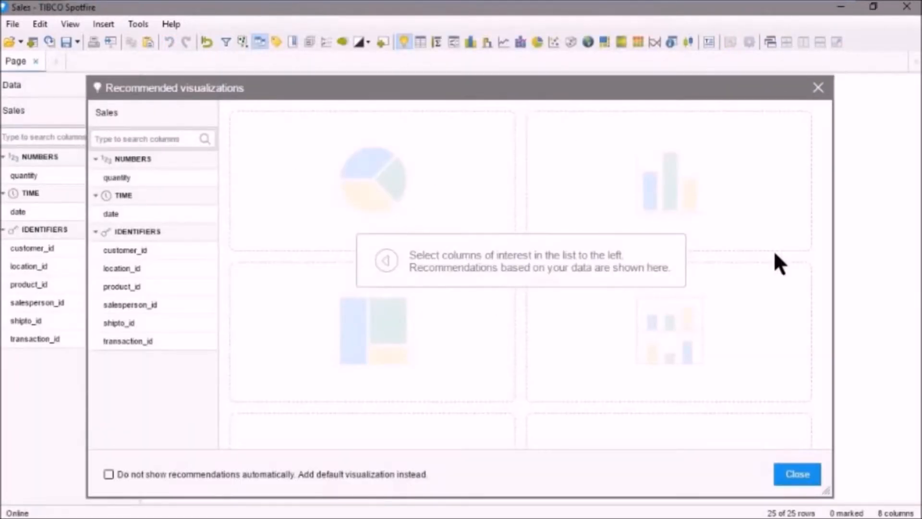
left_click(799, 474)
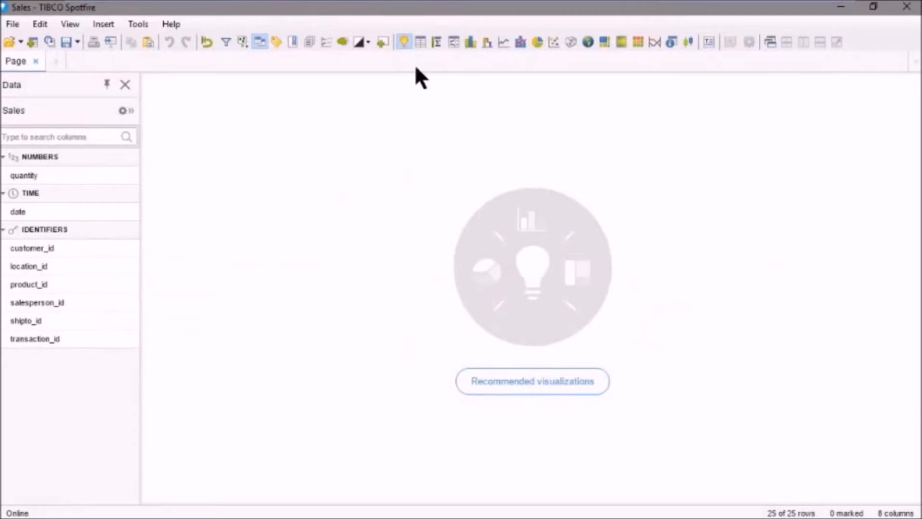
Step: Show the Sales data in a table, and open Sales2016-2017.txt without saving the current analysis
left_click(420, 43)
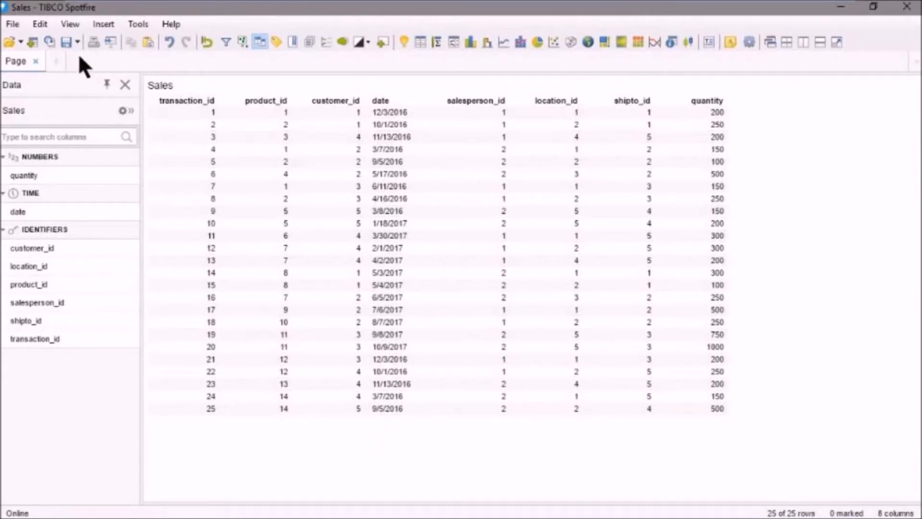
left_click(11, 41)
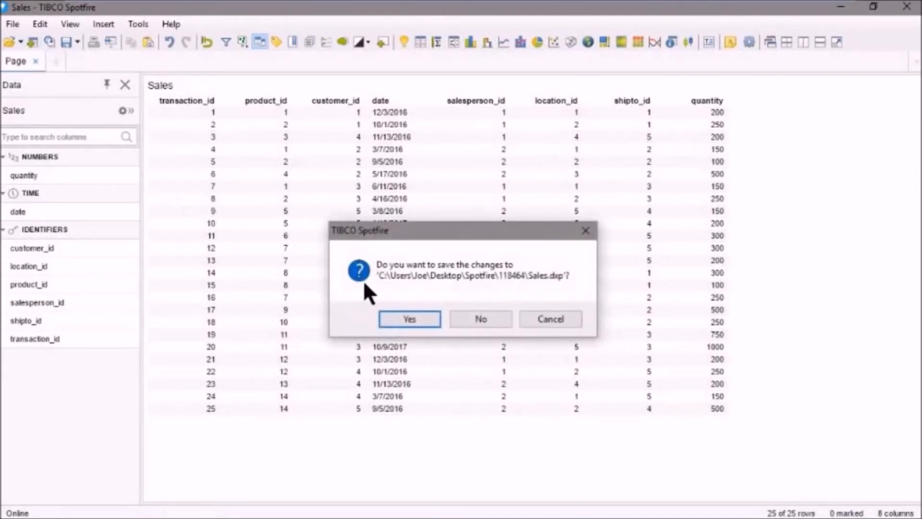
left_click(473, 320)
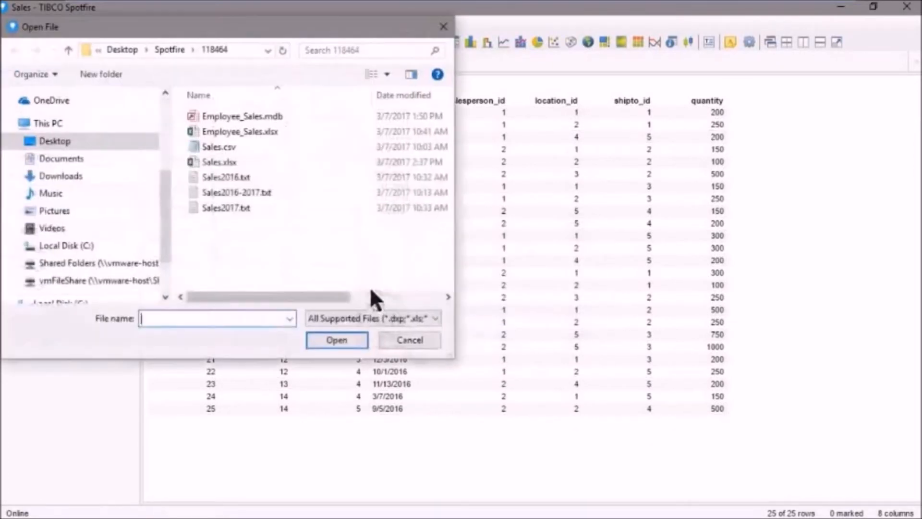
left_click(247, 192)
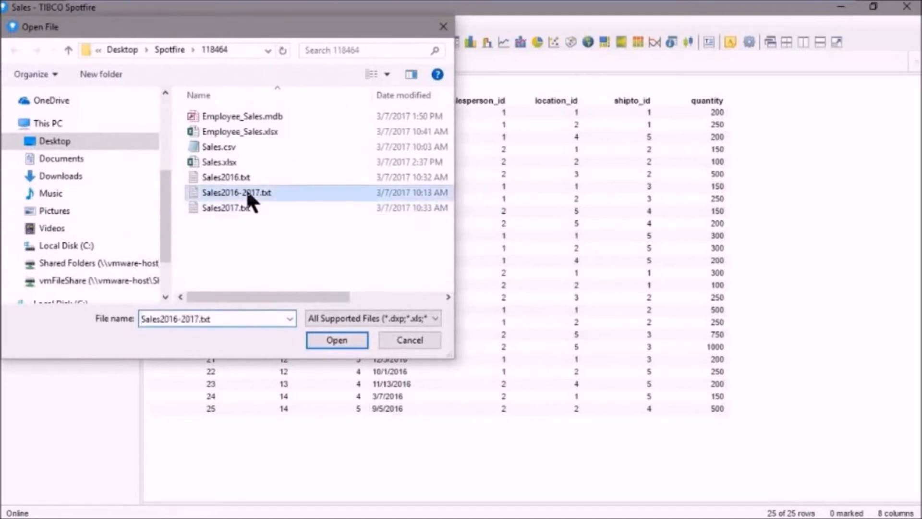
left_click(339, 341)
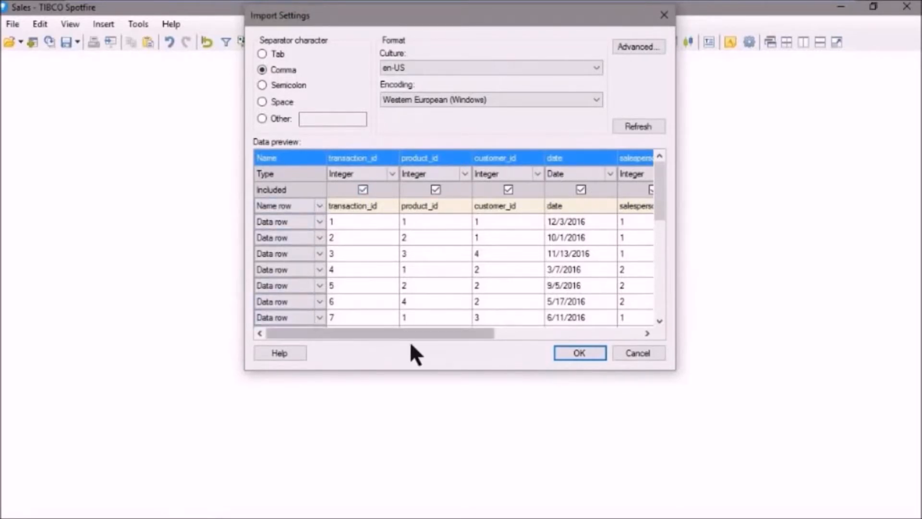
Step: Import the Sales2016-2017 text data with Comma as the separator and show it in a table
left_click(579, 351)
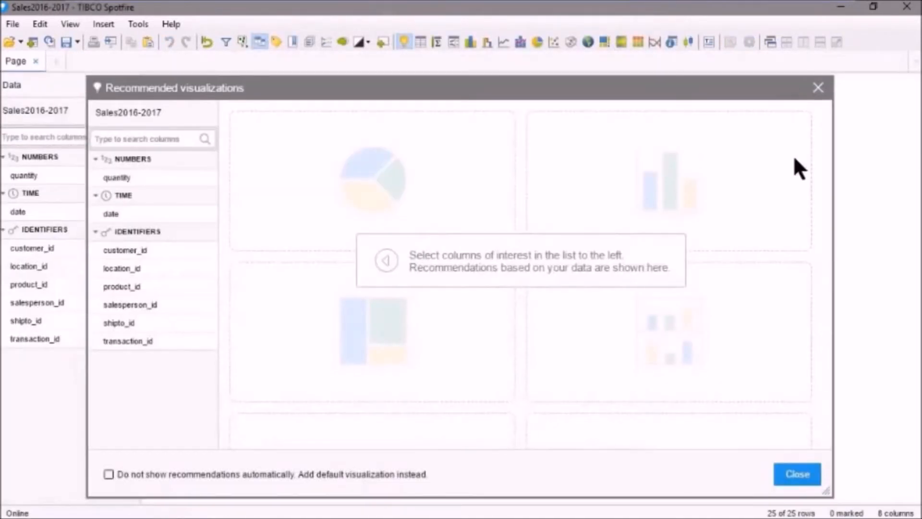
left_click(798, 474)
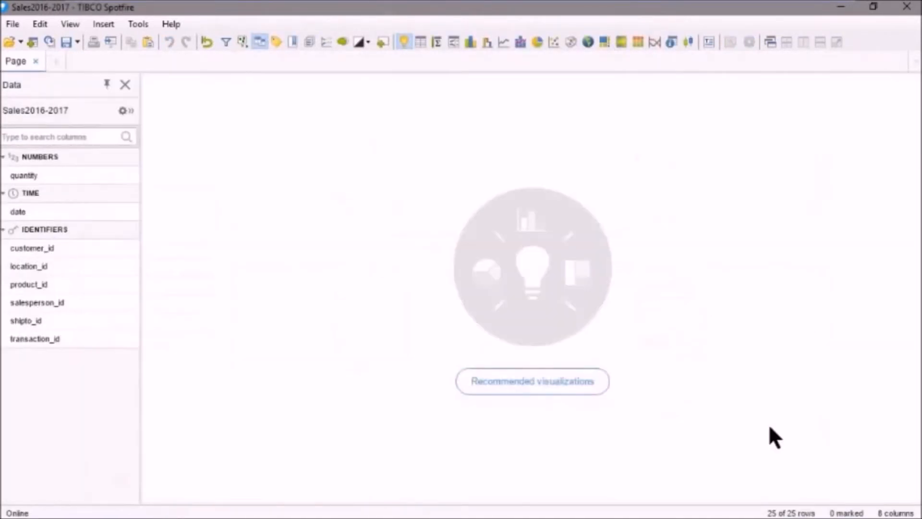
left_click(420, 43)
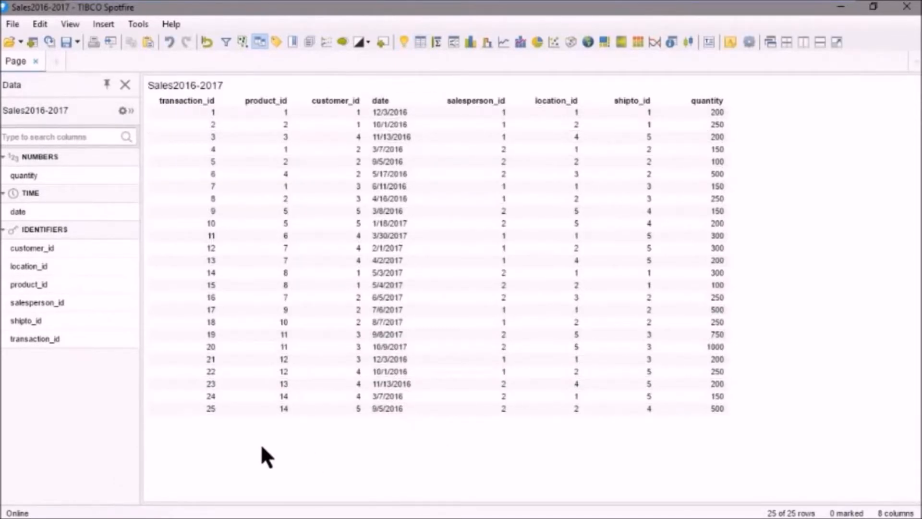
Step: Examine the raw contents of Sales2016-2017.txt in Notepad from the 118464 folder, and return to Spotfire
mouse_move(262, 514)
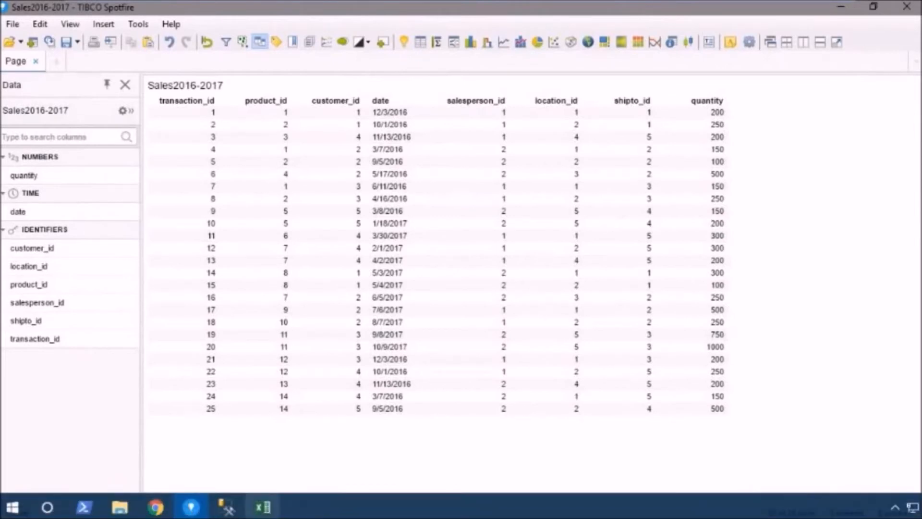
left_click(126, 509)
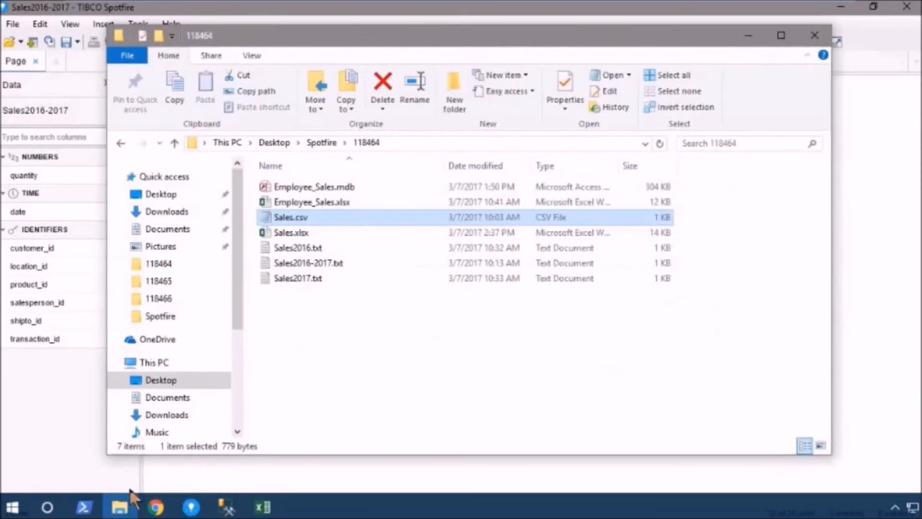
double_click(303, 263)
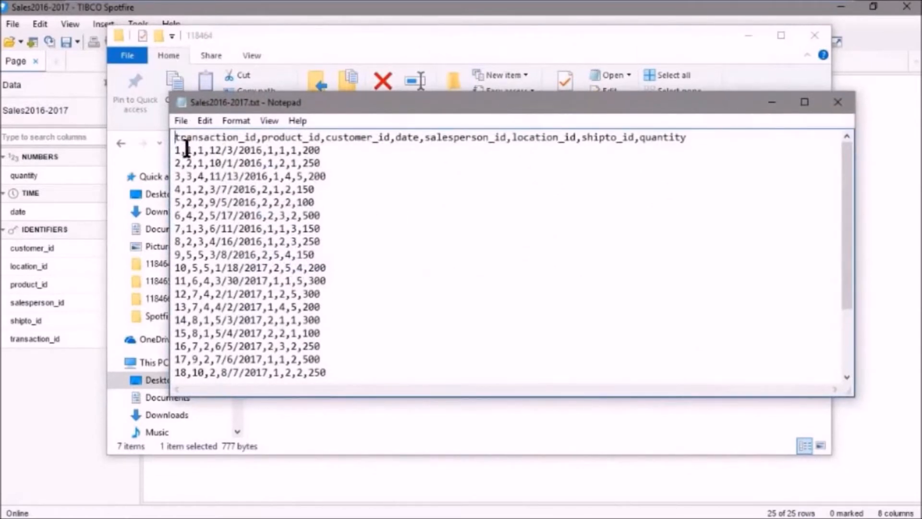
left_click(833, 105)
left_click(853, 181)
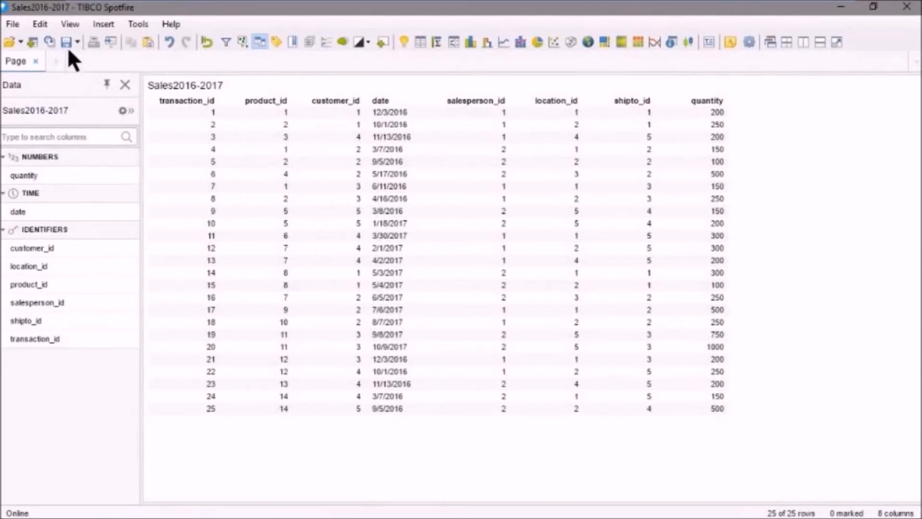
Step: Open the Access database Employee_Sales.mdb, discarding the changes to the current analysis
left_click(10, 43)
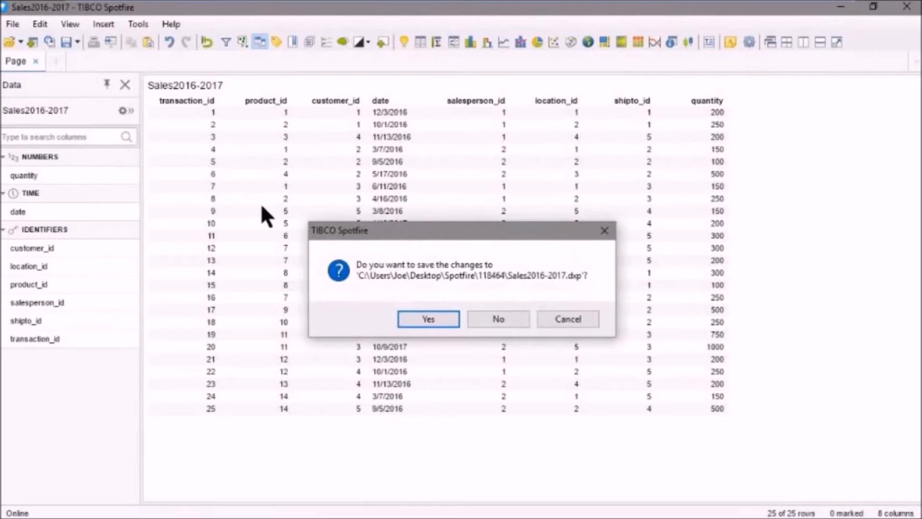
left_click(493, 320)
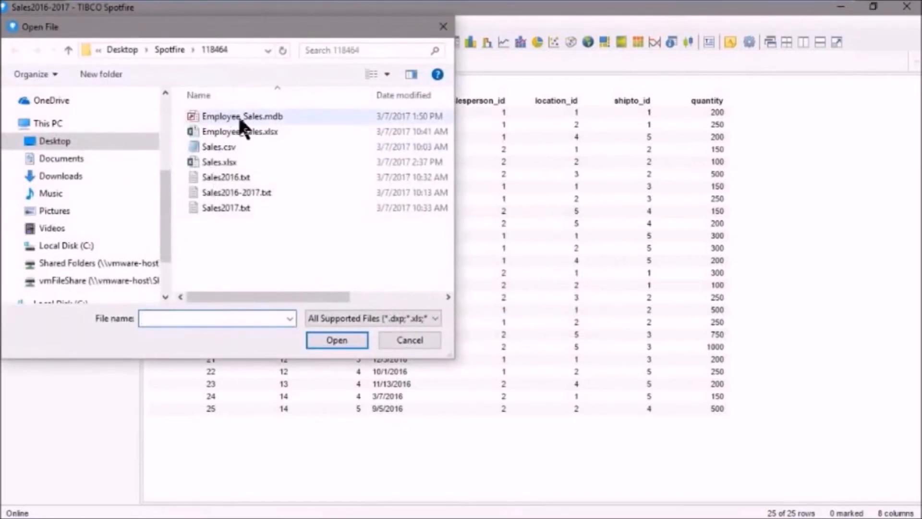
left_click(255, 116)
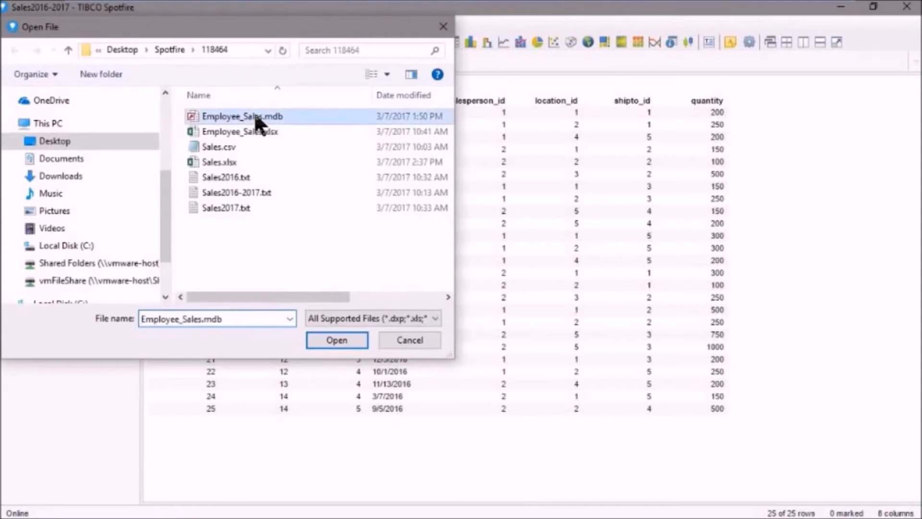
left_click(347, 338)
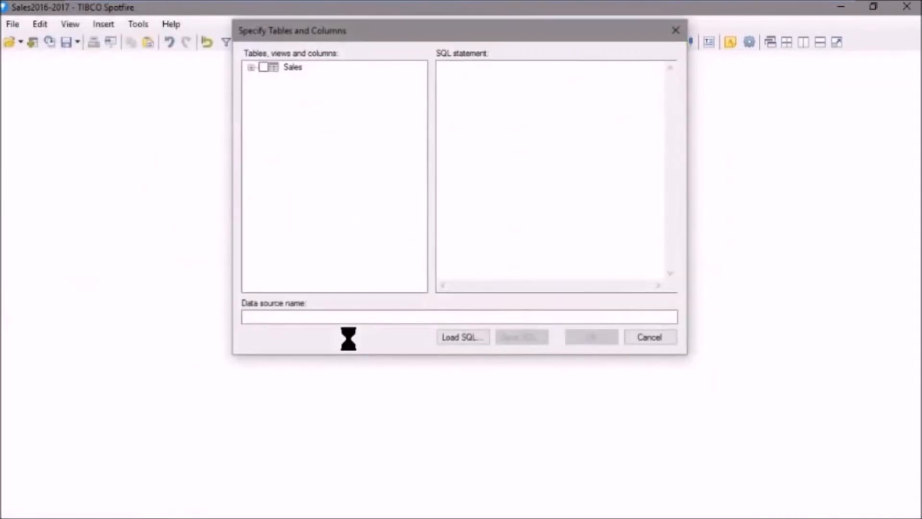
Step: Select the Department, First_name, Hire_date and Last_name columns of the Sales table for import
left_click(250, 68)
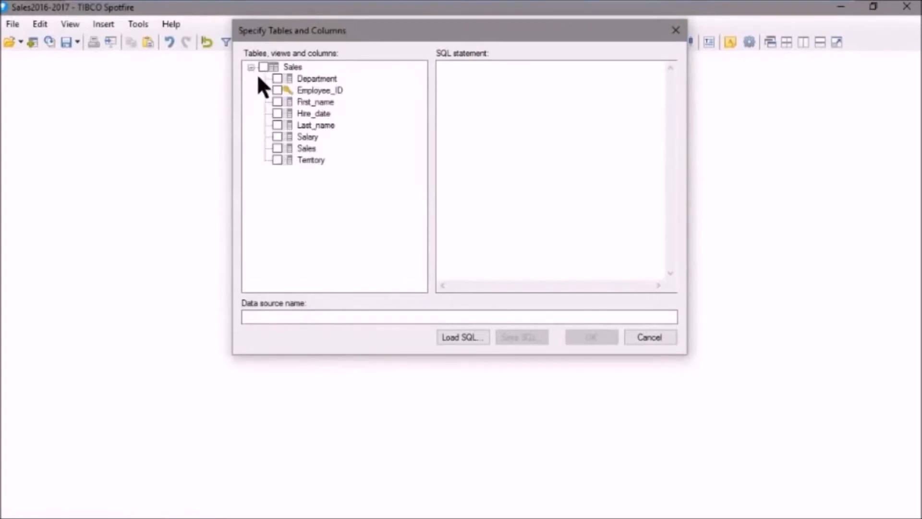
left_click(277, 79)
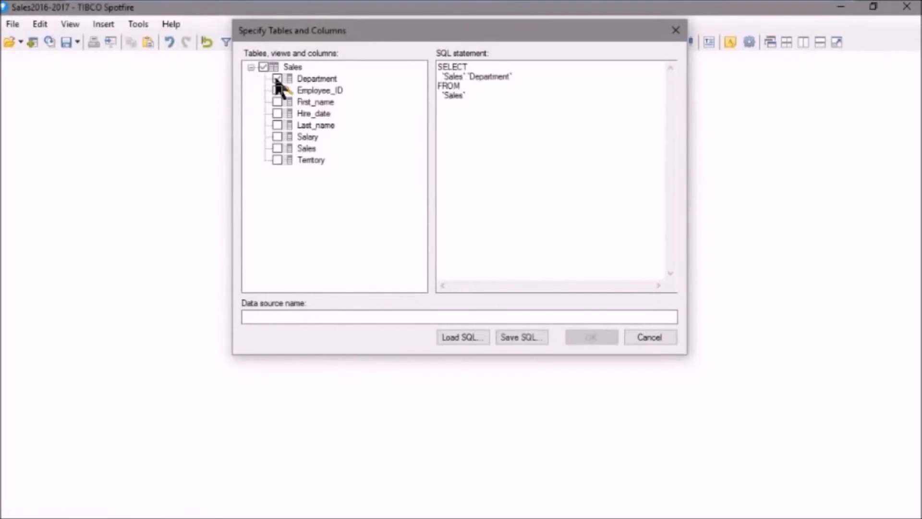
left_click(277, 102)
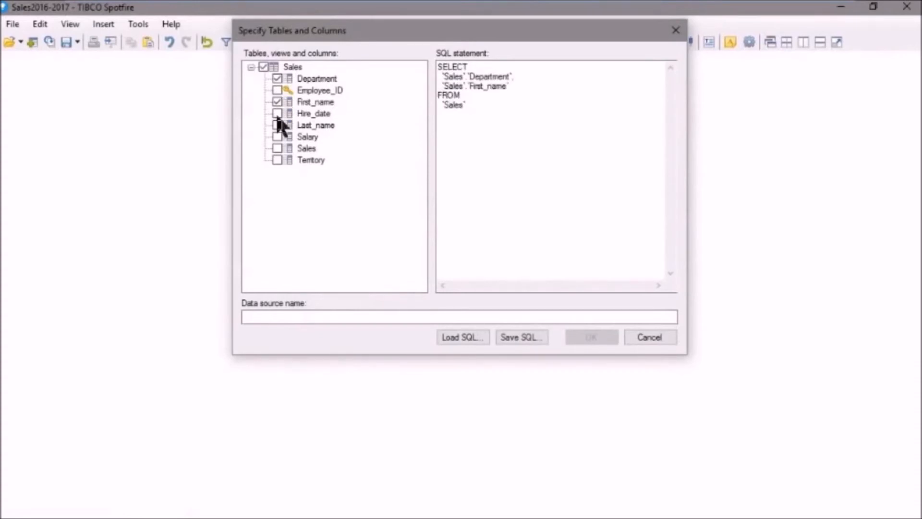
left_click(277, 114)
left_click(277, 125)
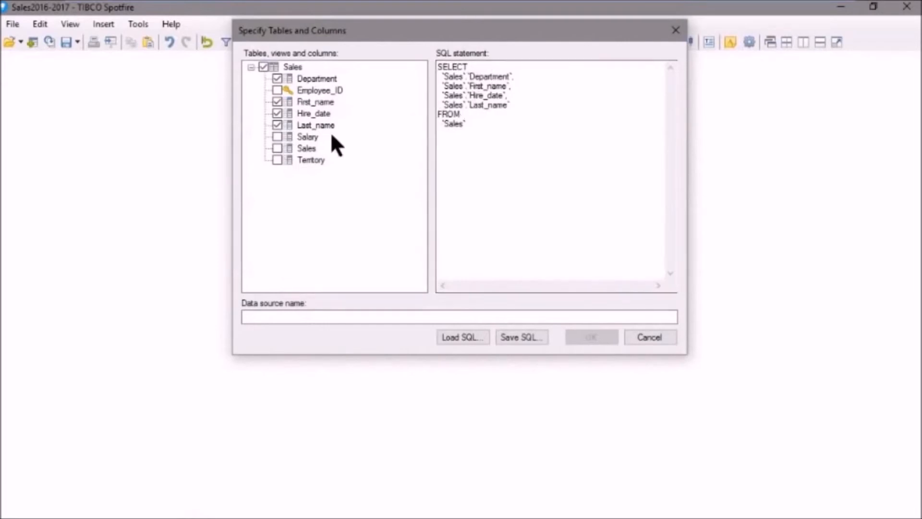
Step: Include all columns of the Sales table and save the SQL statement to a file named load
left_click(262, 67)
left_click(262, 67)
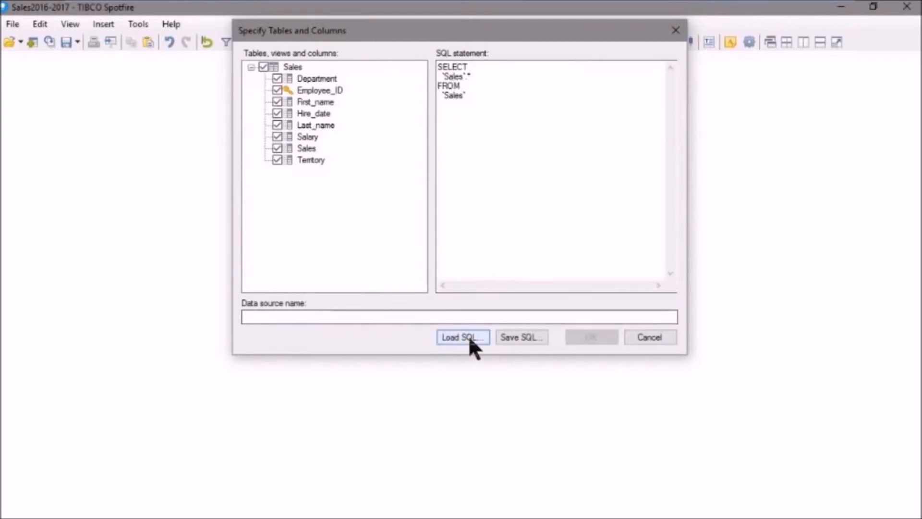
left_click(515, 338)
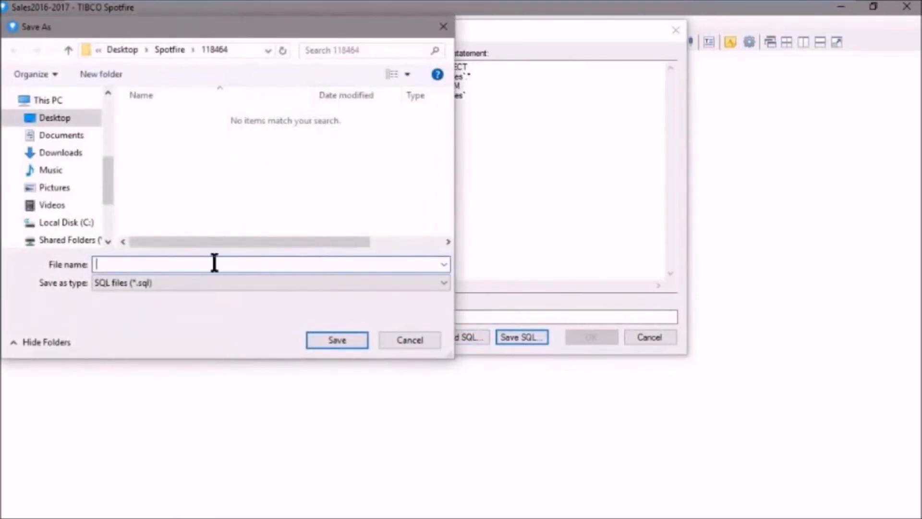
type("load")
left_click(351, 336)
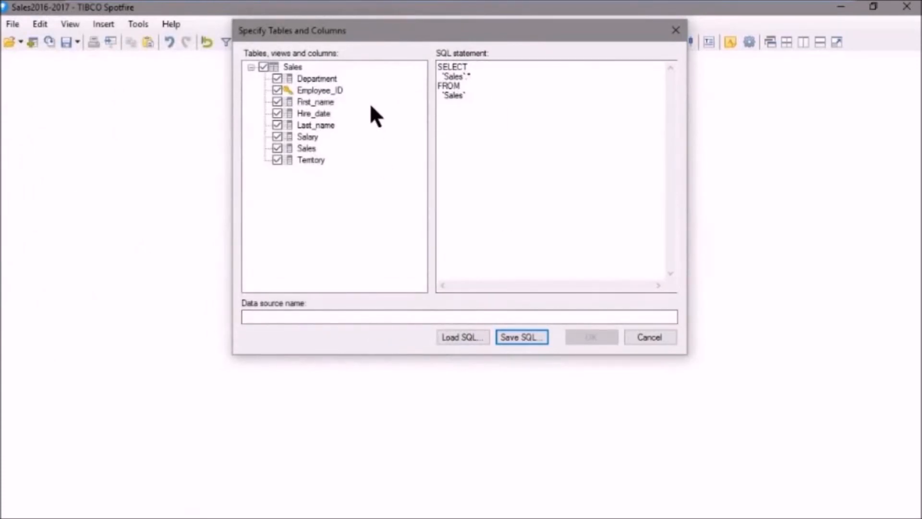
Step: Load the SQL statement from the saved load.sql file
left_click(465, 336)
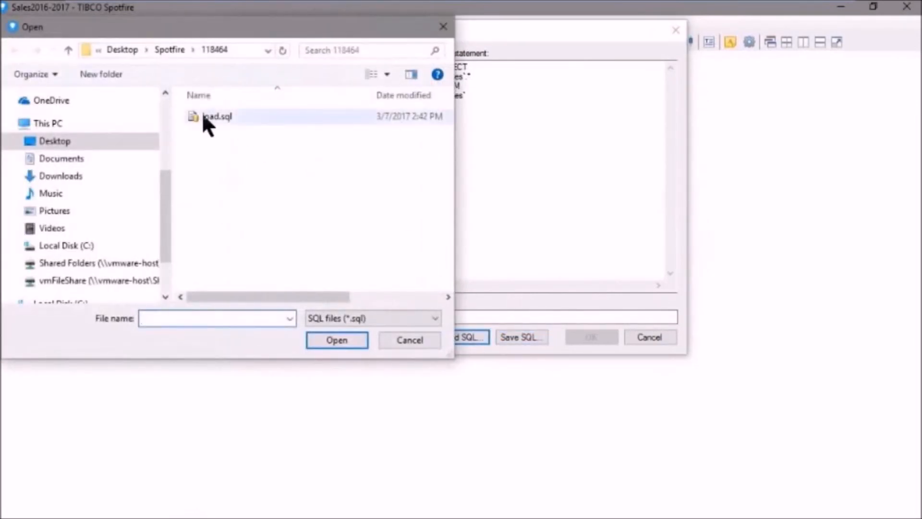
left_click(211, 114)
left_click(336, 339)
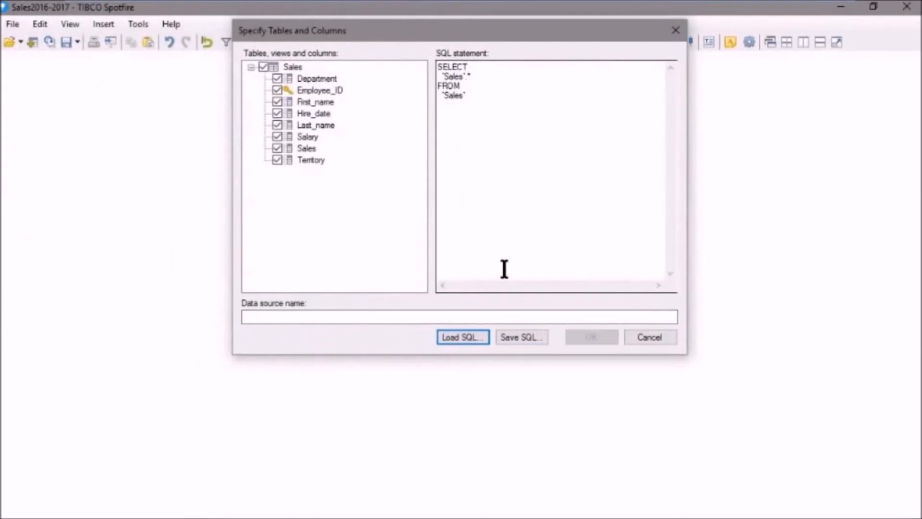
Step: Name the data source MyAccessSource
left_click(336, 317)
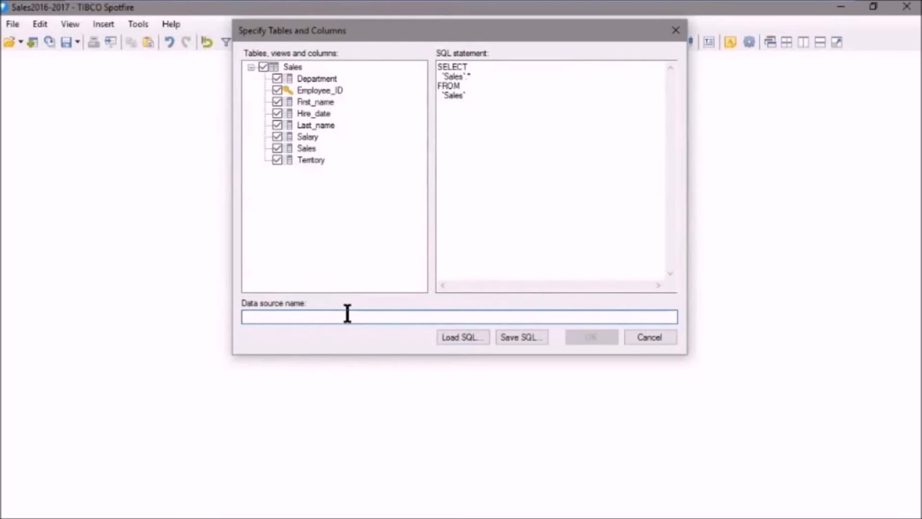
type("MyAccessSource")
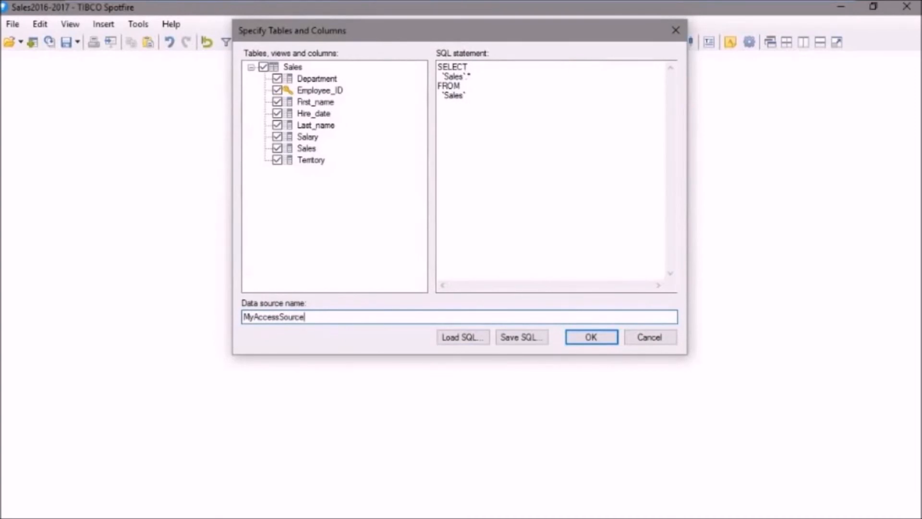
Step: Import the Access data, dismiss the recommended visualizations and show the data in a table
left_click(583, 336)
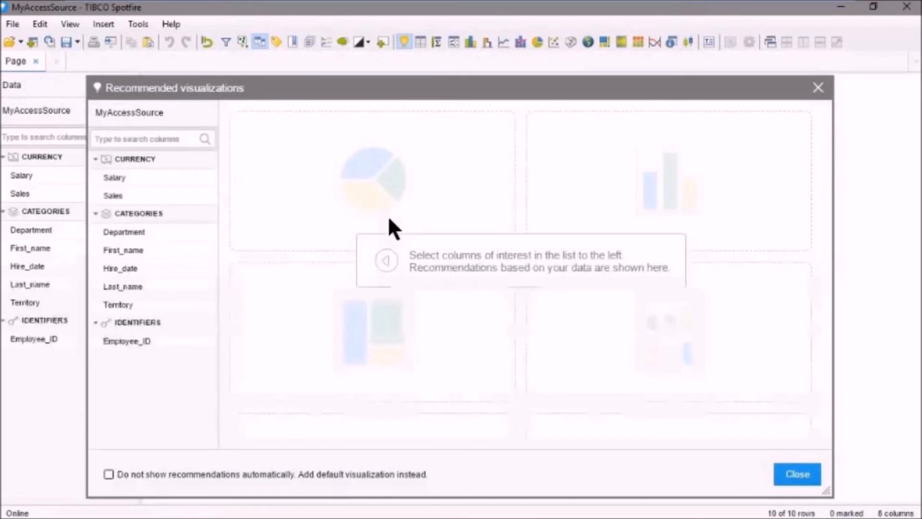
left_click(798, 475)
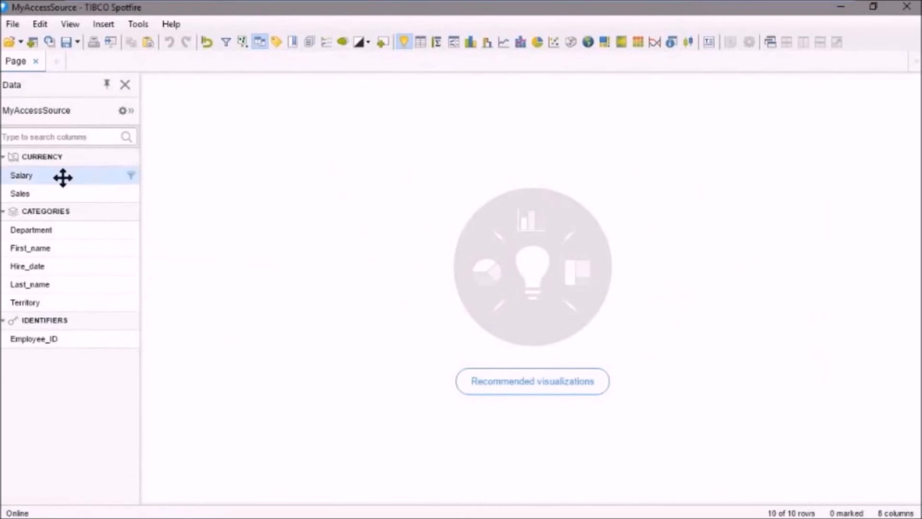
left_click(420, 41)
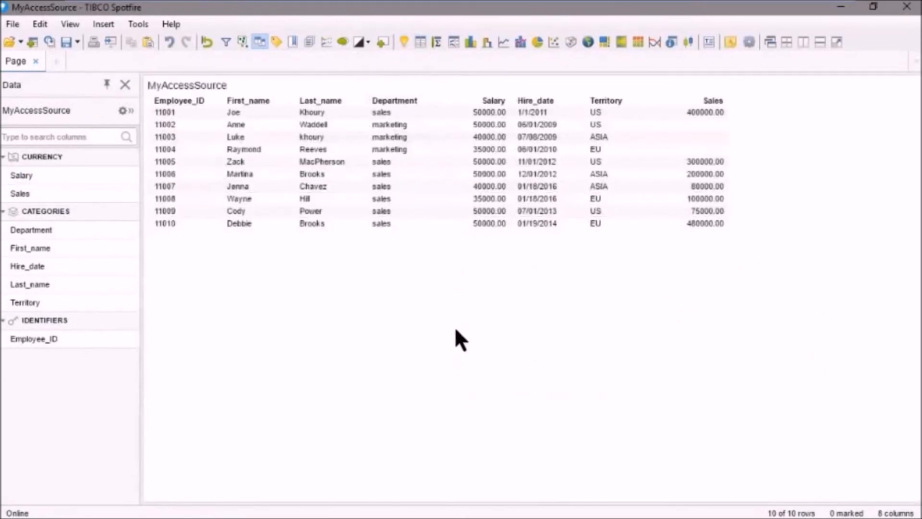